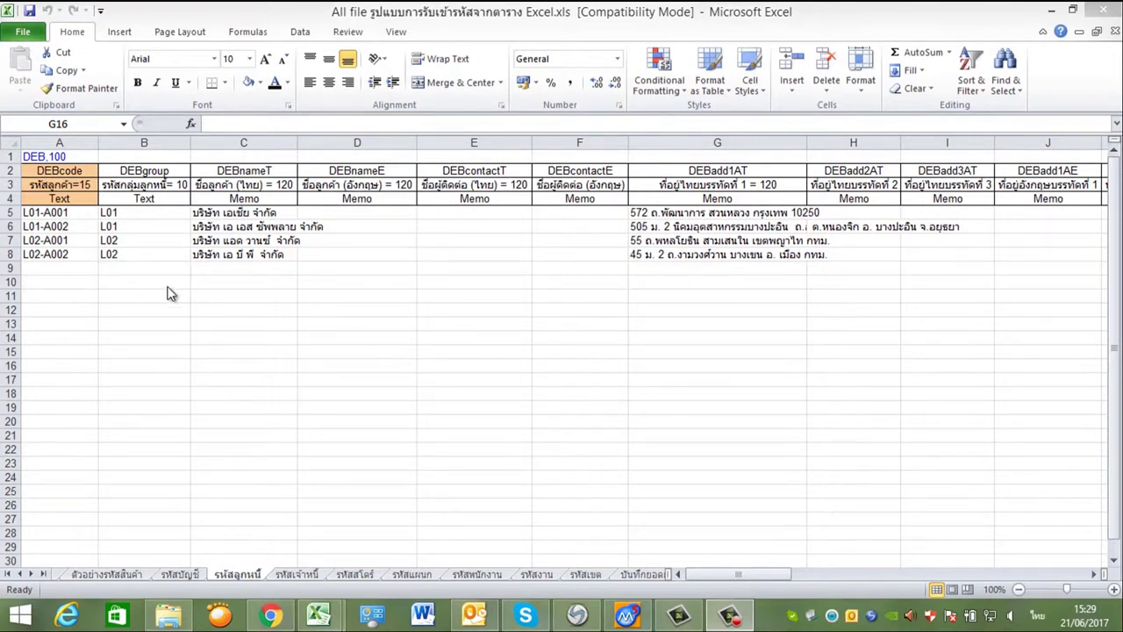
Inspect the sample debtor codes in column A, including L02-A002, and the debtor group in column B
click(57, 225)
click(50, 253)
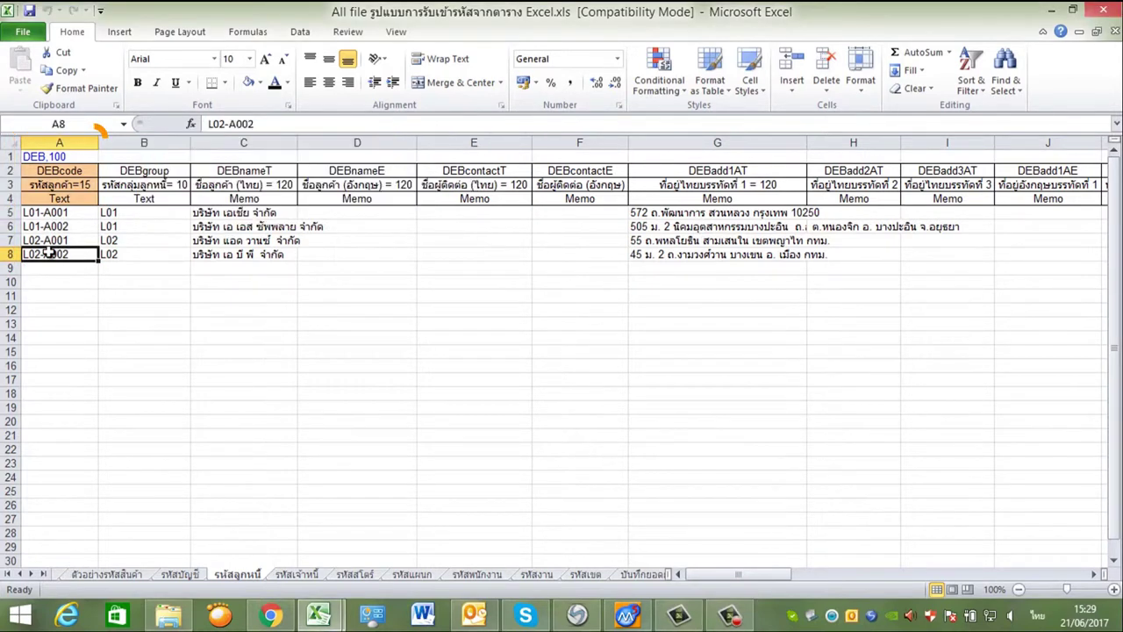
click(116, 238)
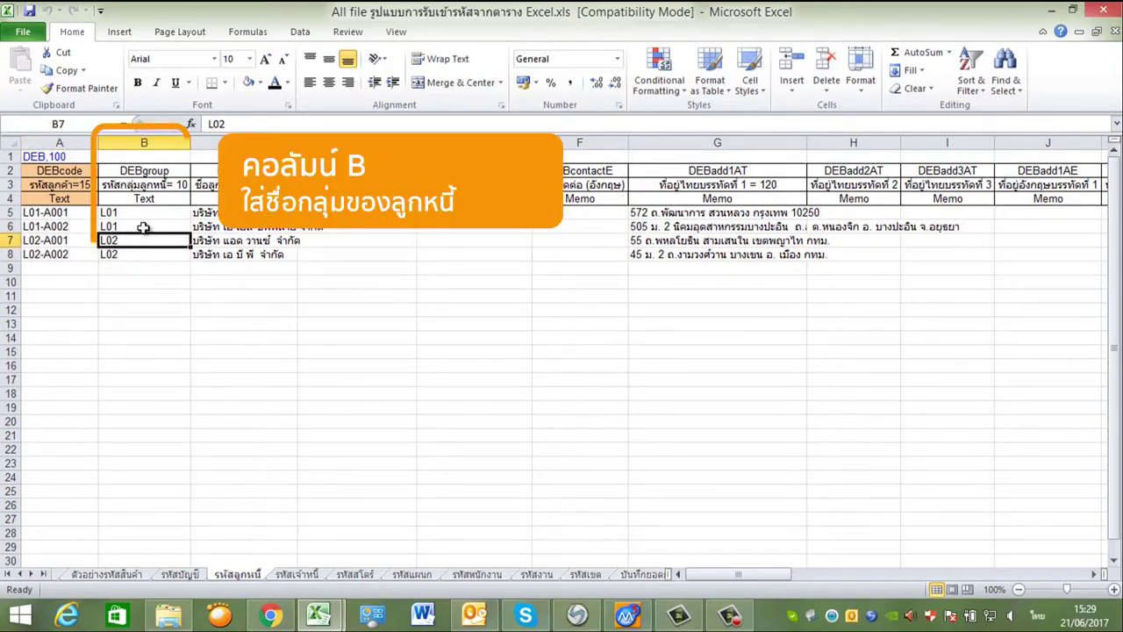
Review the Thai and English debtor names (C, D) and the contact names (E, F)
click(263, 215)
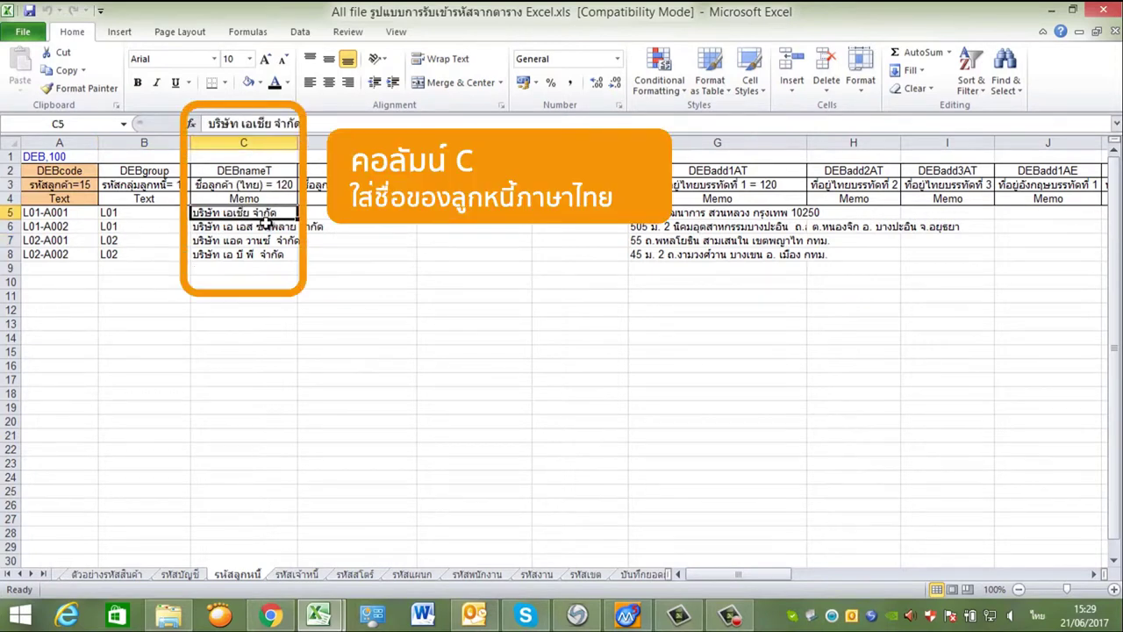
click(346, 213)
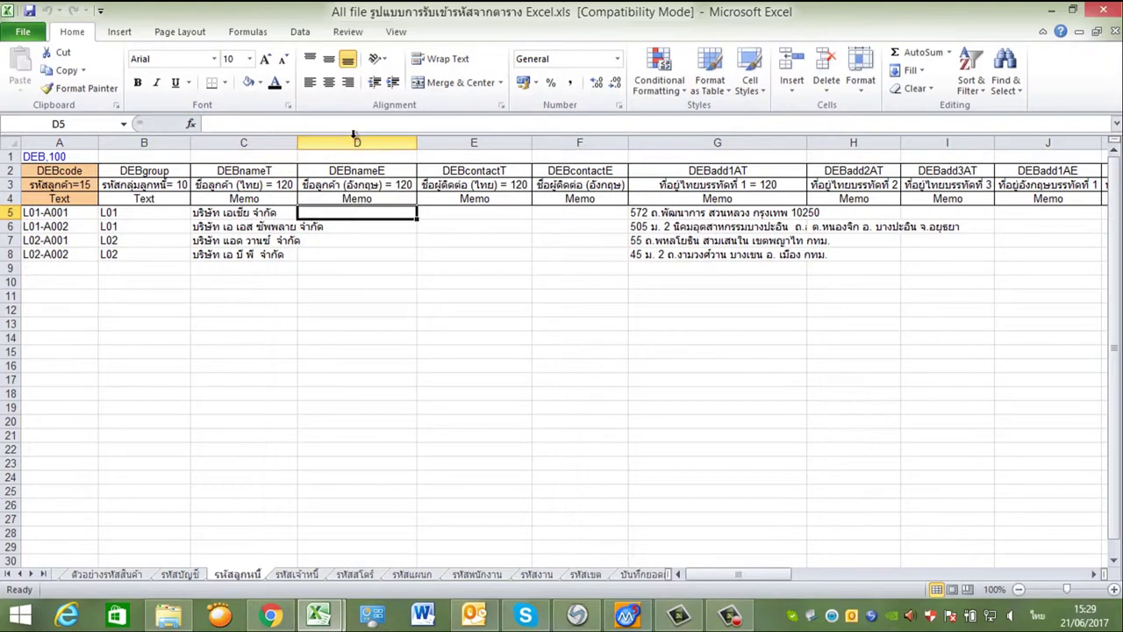
click(359, 141)
click(336, 225)
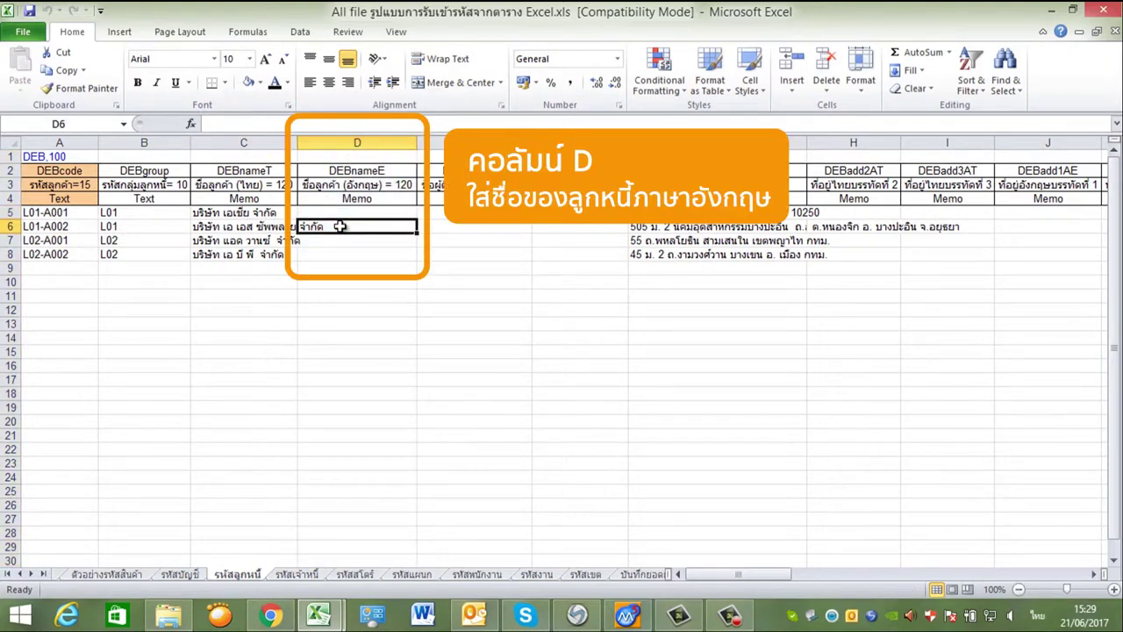
click(465, 214)
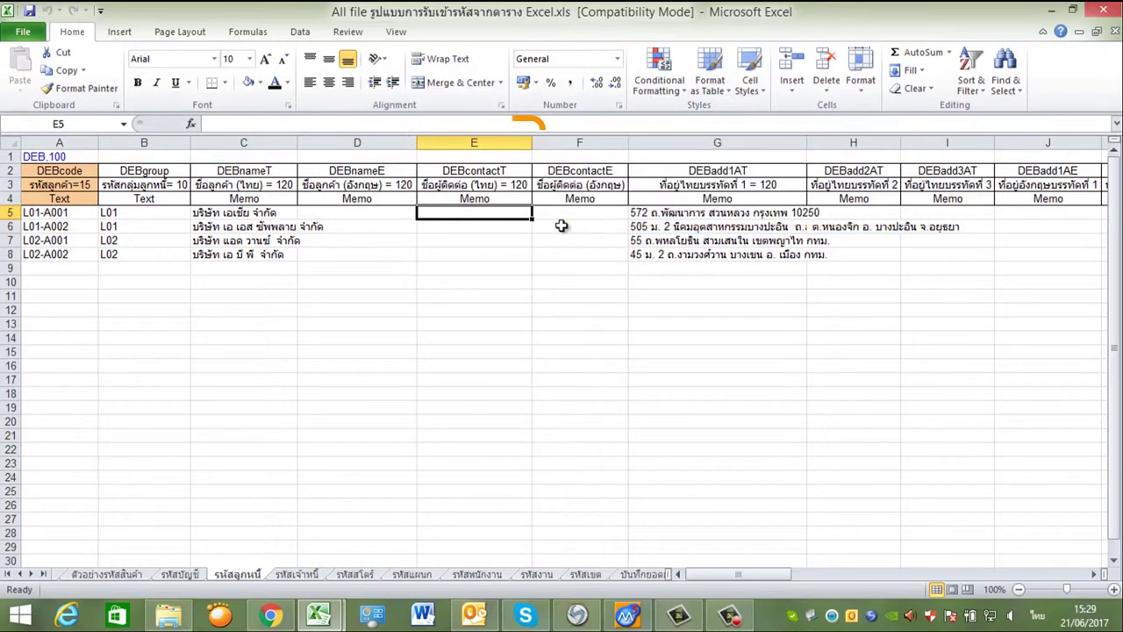
click(566, 226)
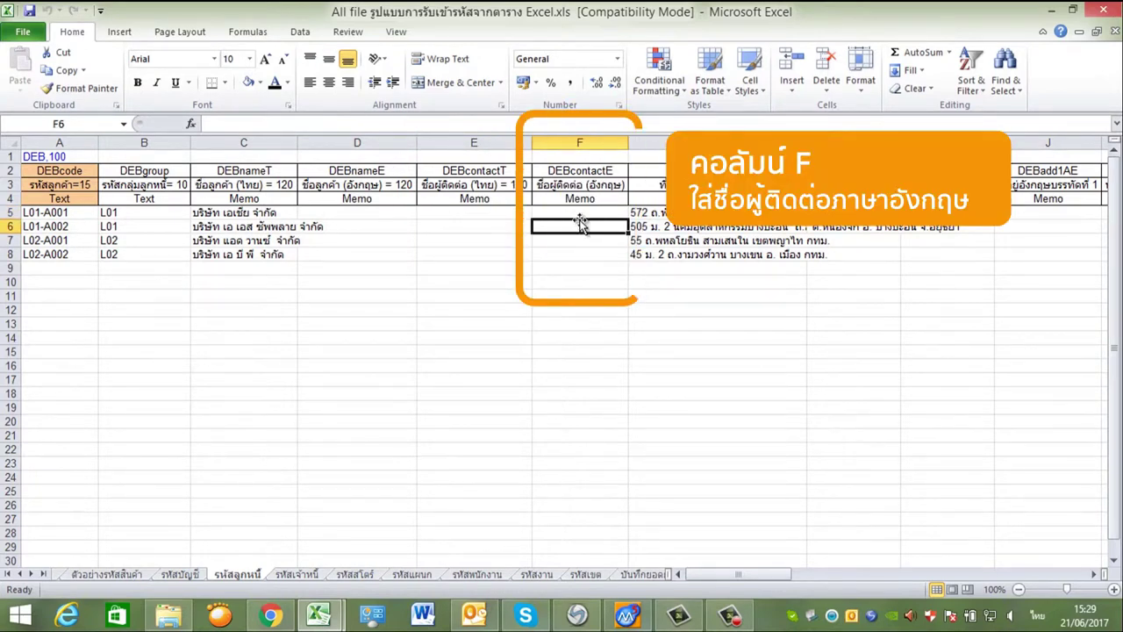
Review the first-line Thai address entries in column G
click(766, 215)
key(Down)
key(Right)
key(Right)
click(730, 240)
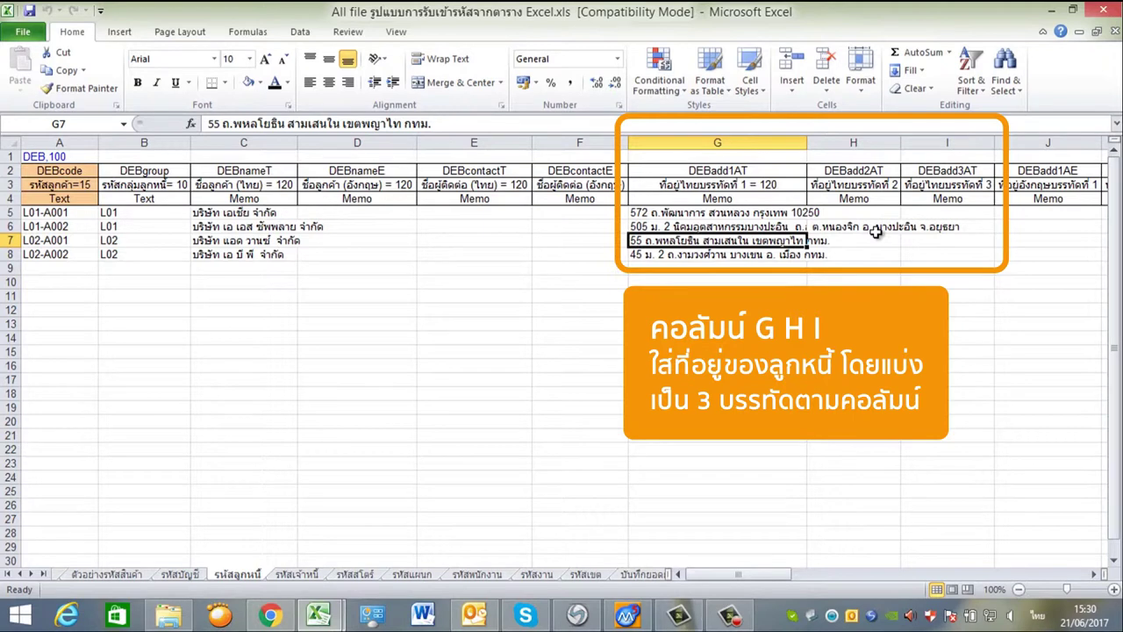
click(770, 225)
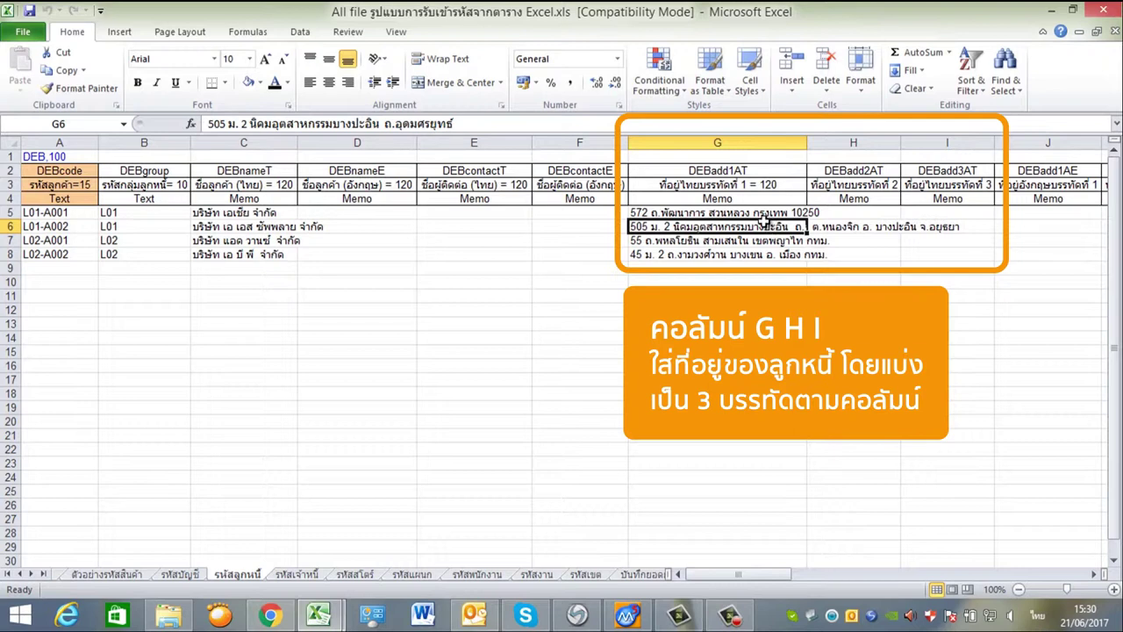
Check the second and third address lines in columns H and I
key(Right)
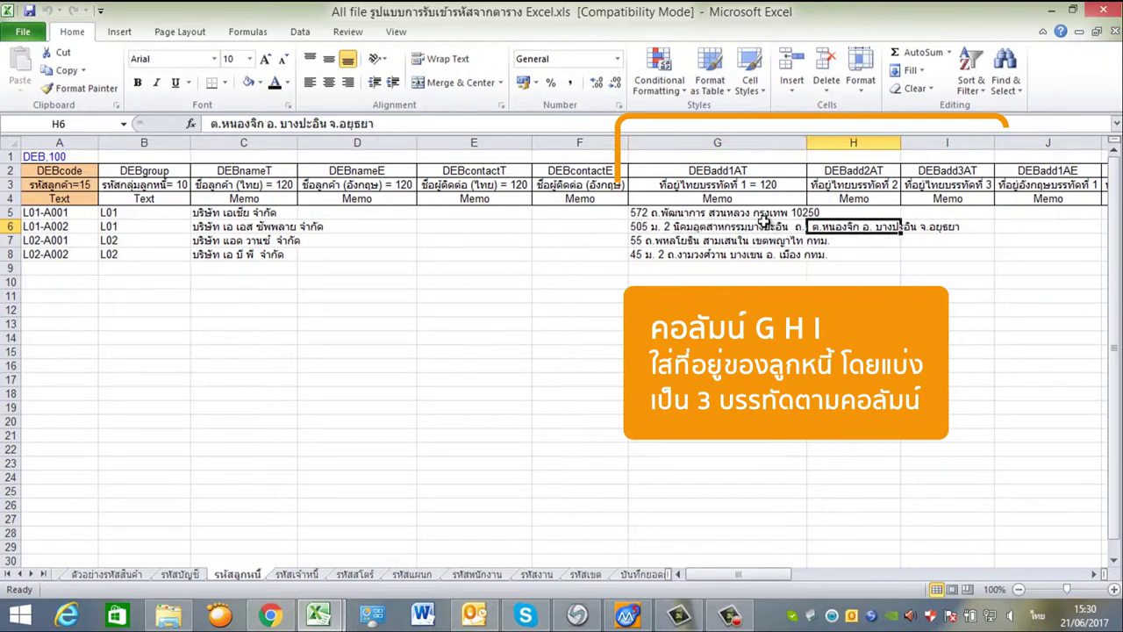
scroll(765, 221, right, 2)
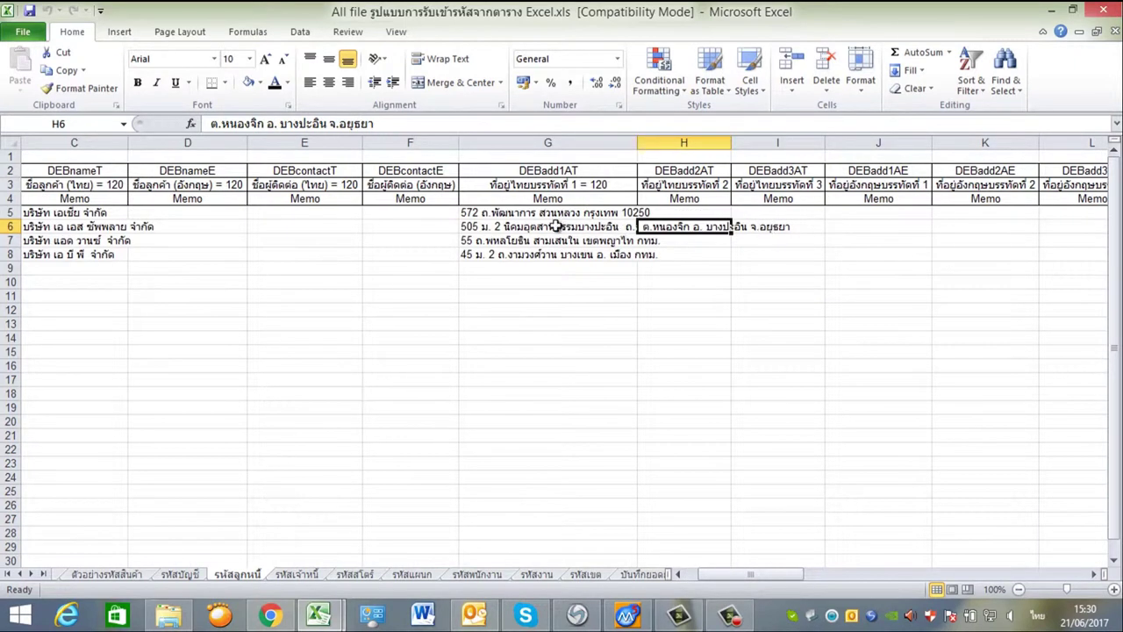
click(510, 214)
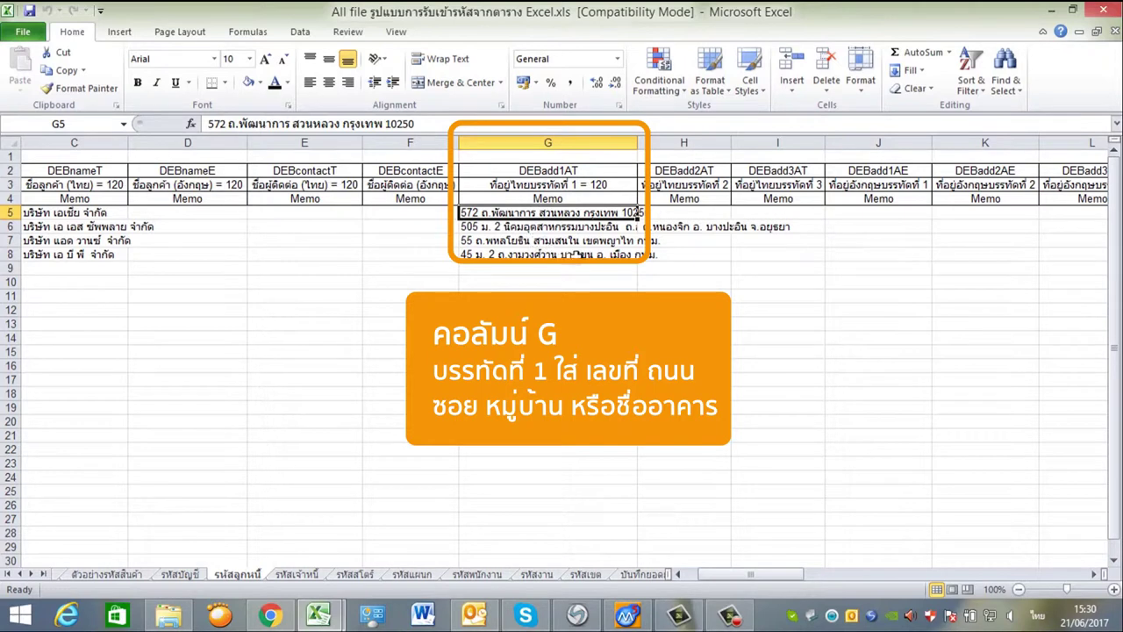
click(697, 240)
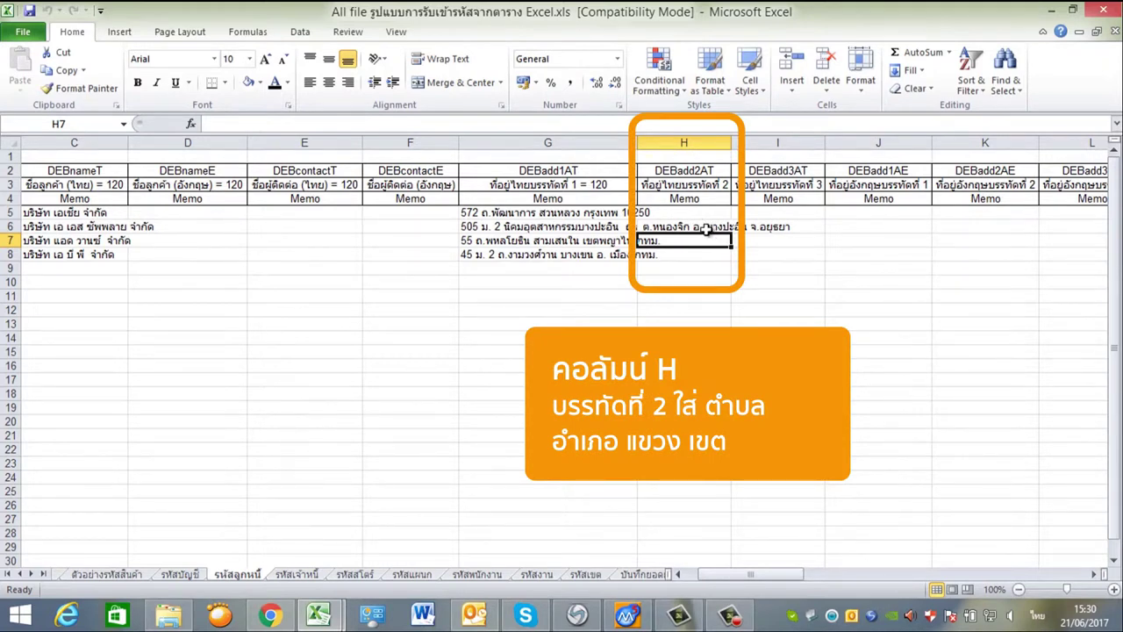
click(768, 226)
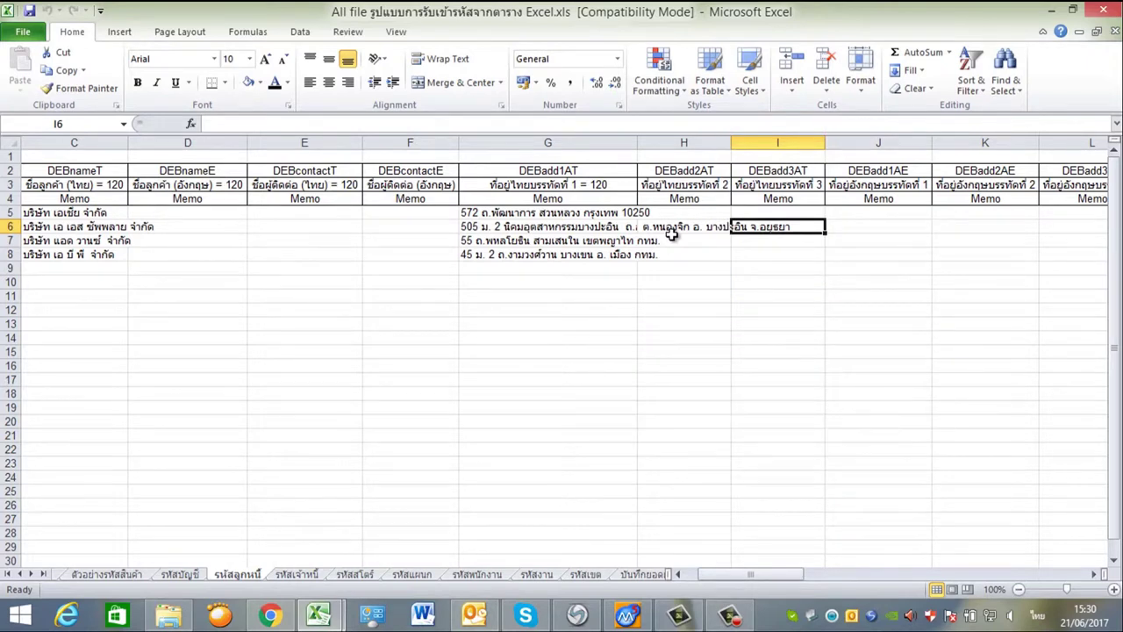
Step through the phone (M), tax ID (N), zone (O) and grade (P) fields to tax-rate column R
key(Right)
key(Right)
key(Right)
key(Right)
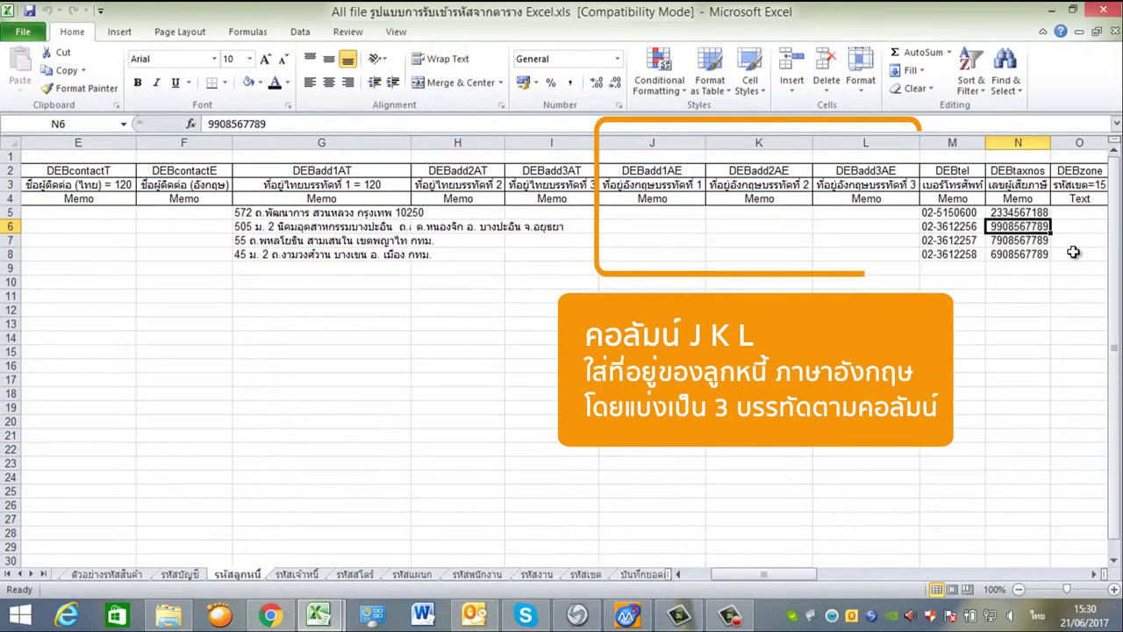
key(Left)
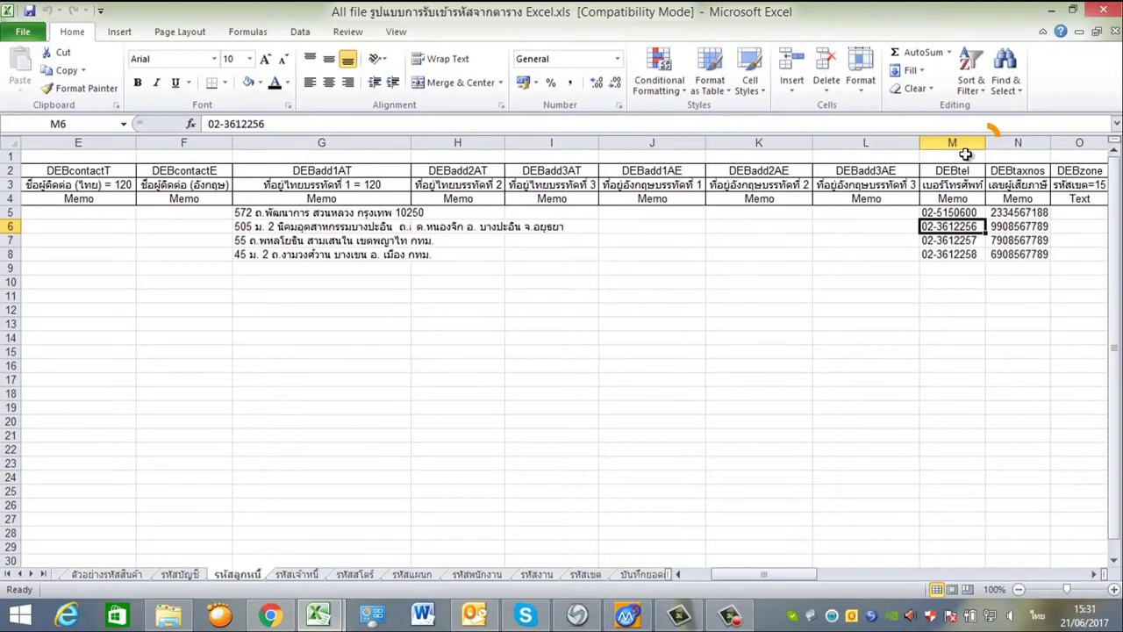
click(988, 229)
key(Right)
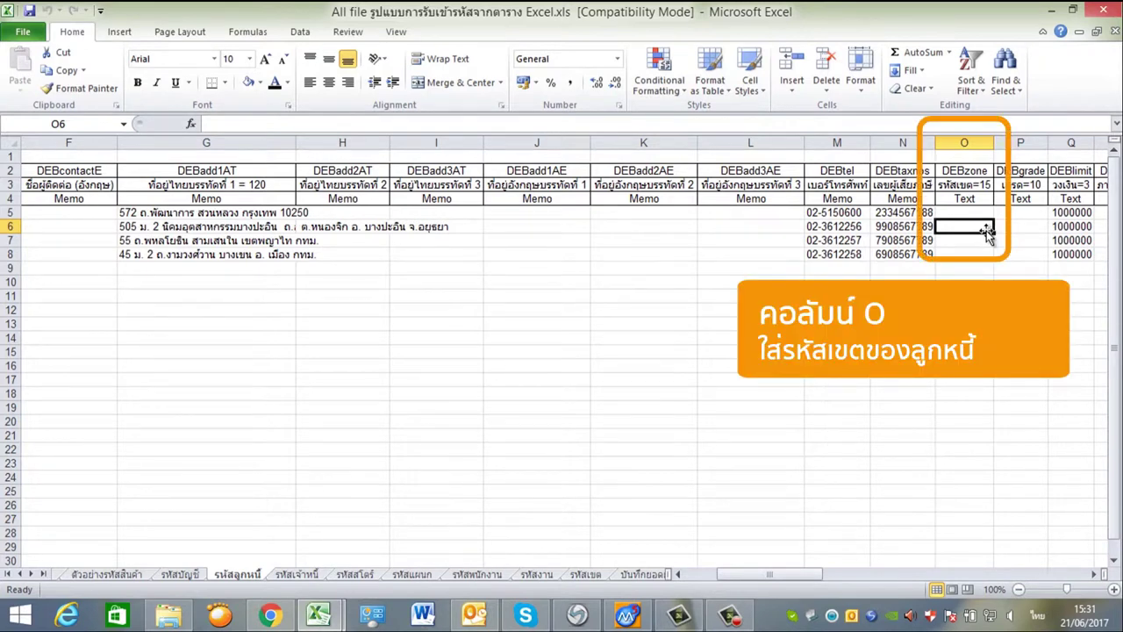
key(Right)
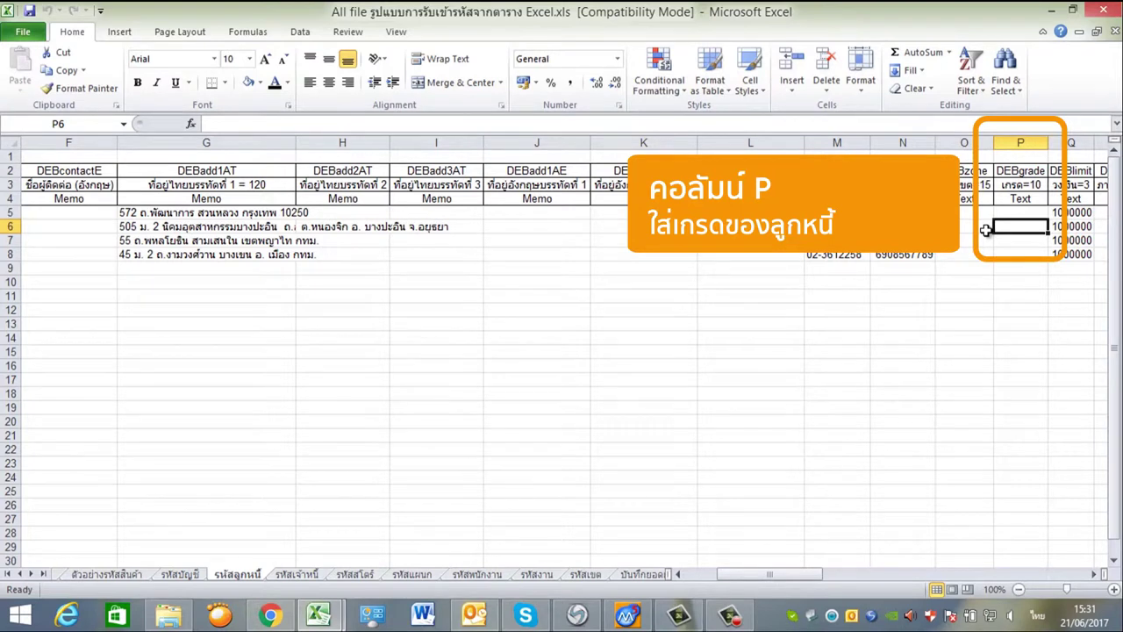
key(Right)
key(Right)
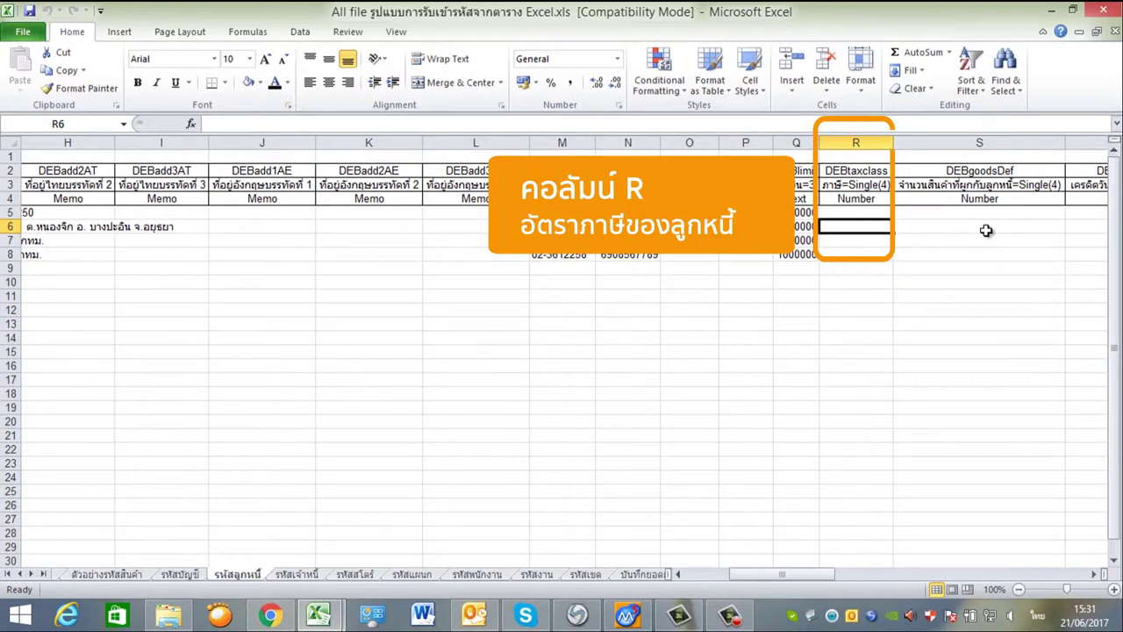
Select the goods-price cell S6 and then the credit-term cell T6
click(986, 231)
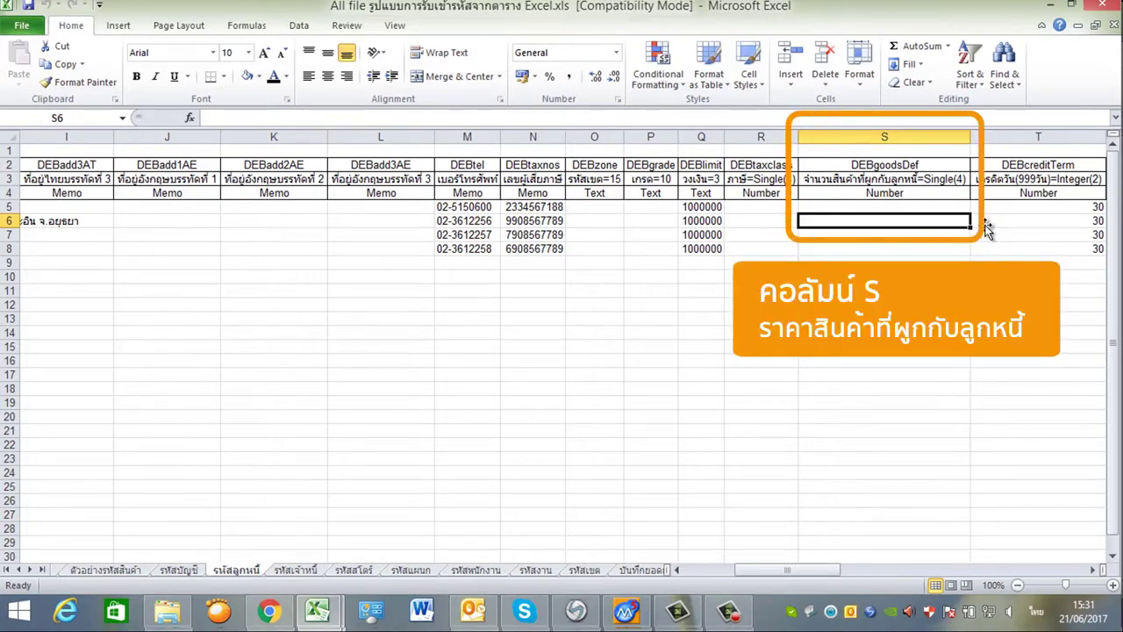
click(987, 228)
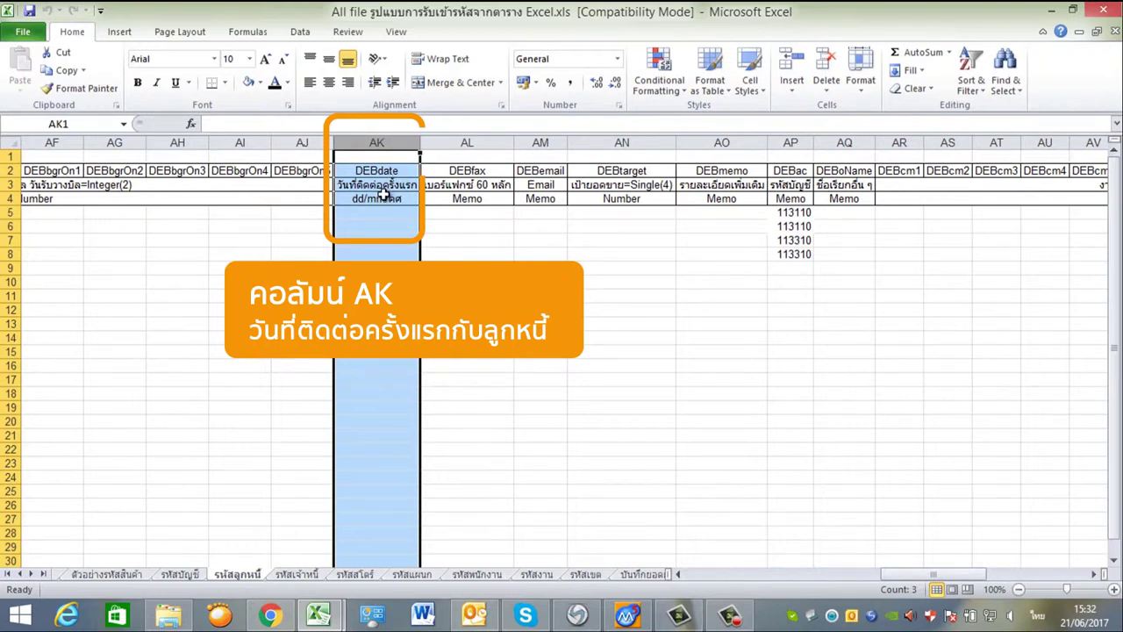
Review the fax (AL), e-mail (AM) and sales-target (AN) fields
click(493, 142)
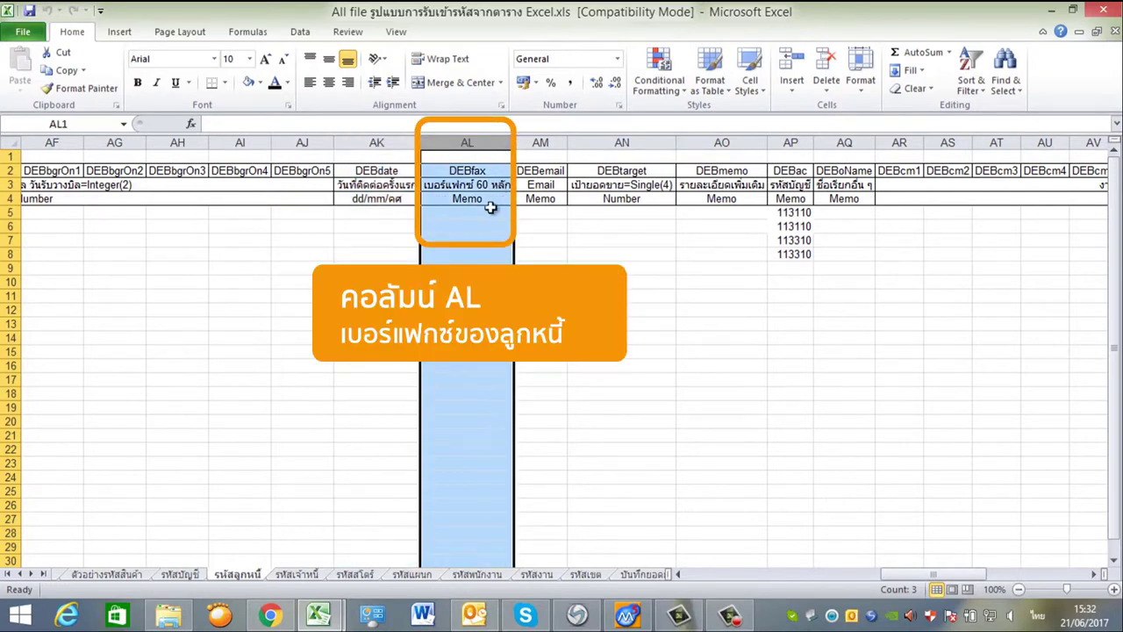
click(492, 211)
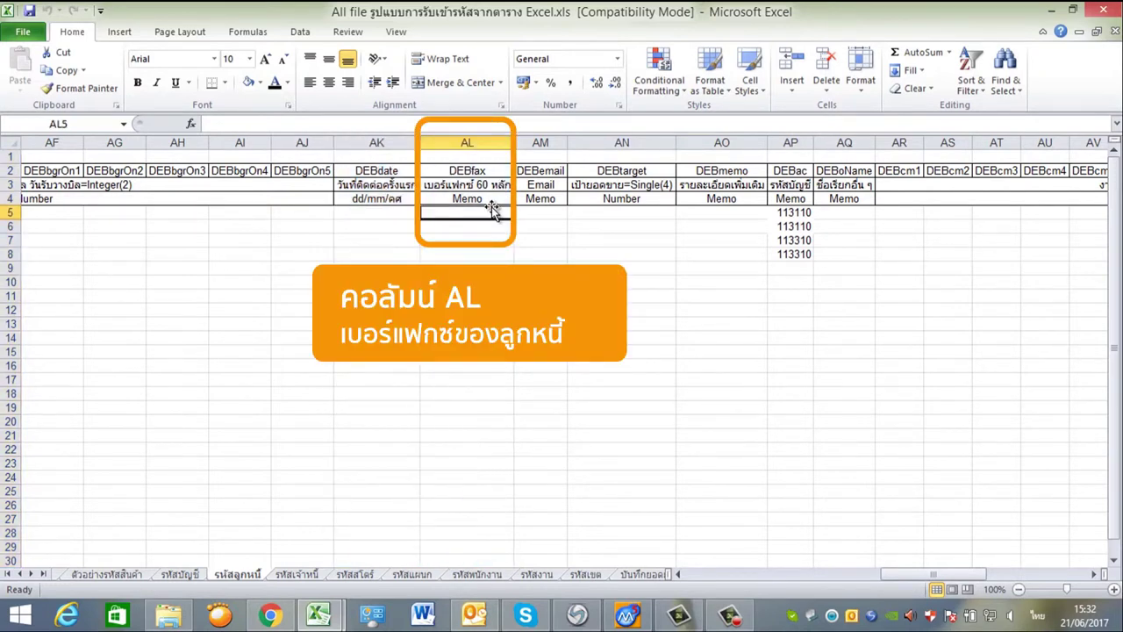
key(Right)
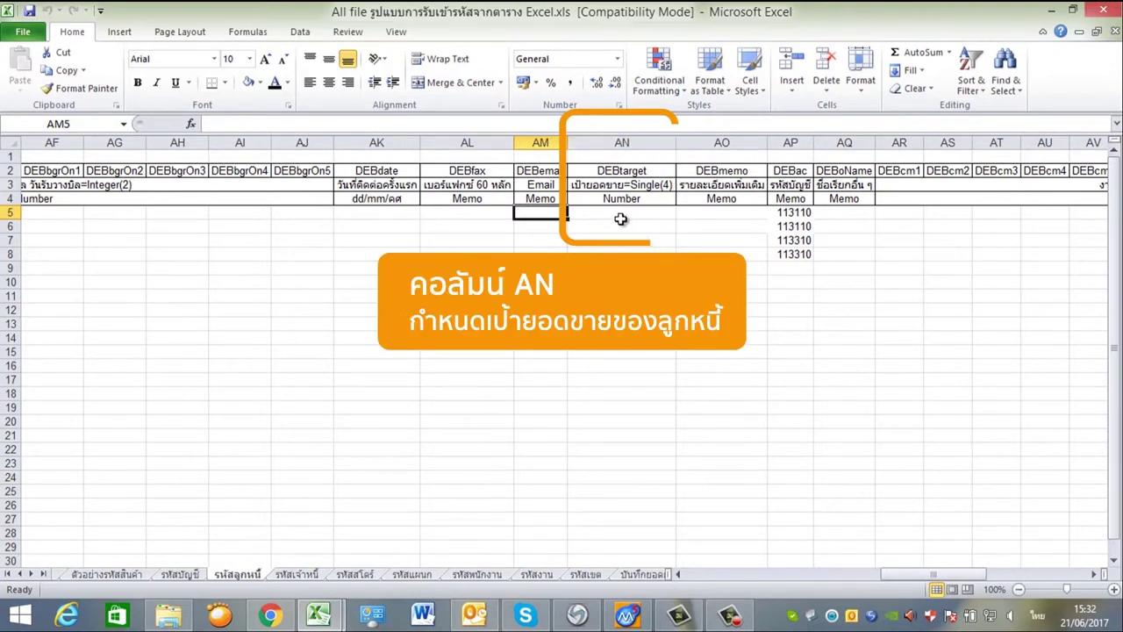
click(635, 219)
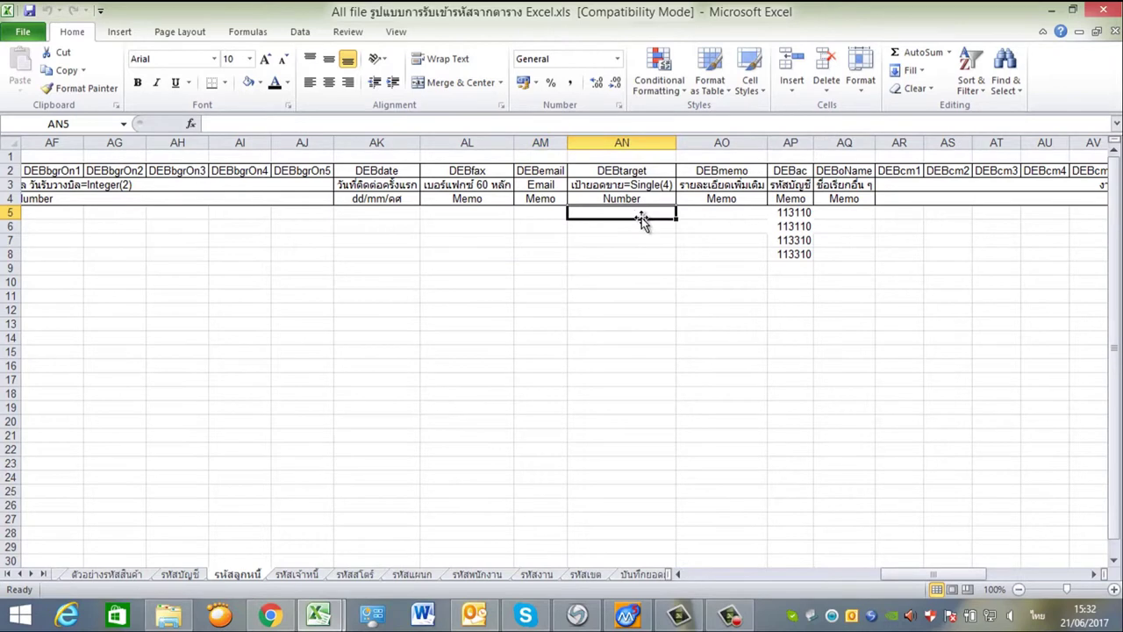
Check the empty memo column AO and widen the account-code column AP
click(741, 144)
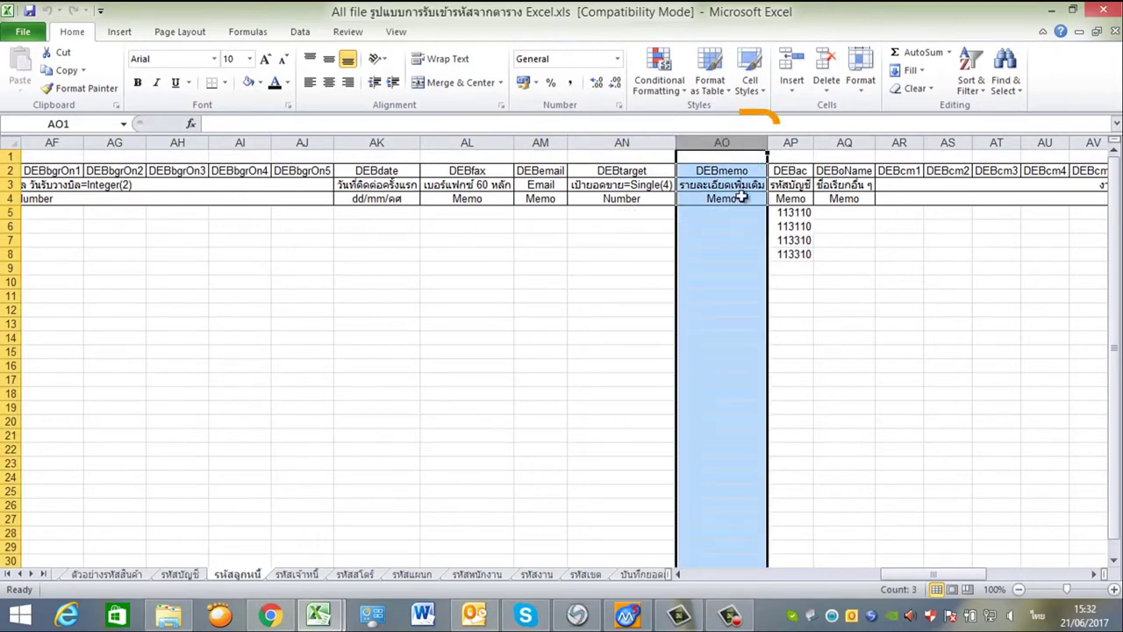
click(735, 225)
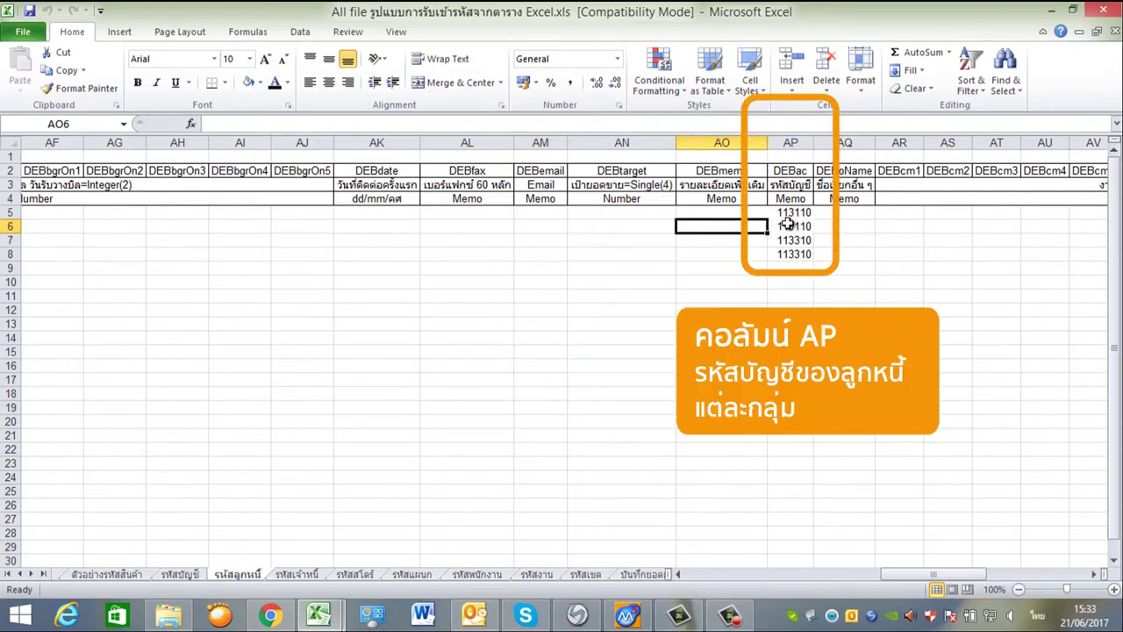
drag(813, 143, 828, 143)
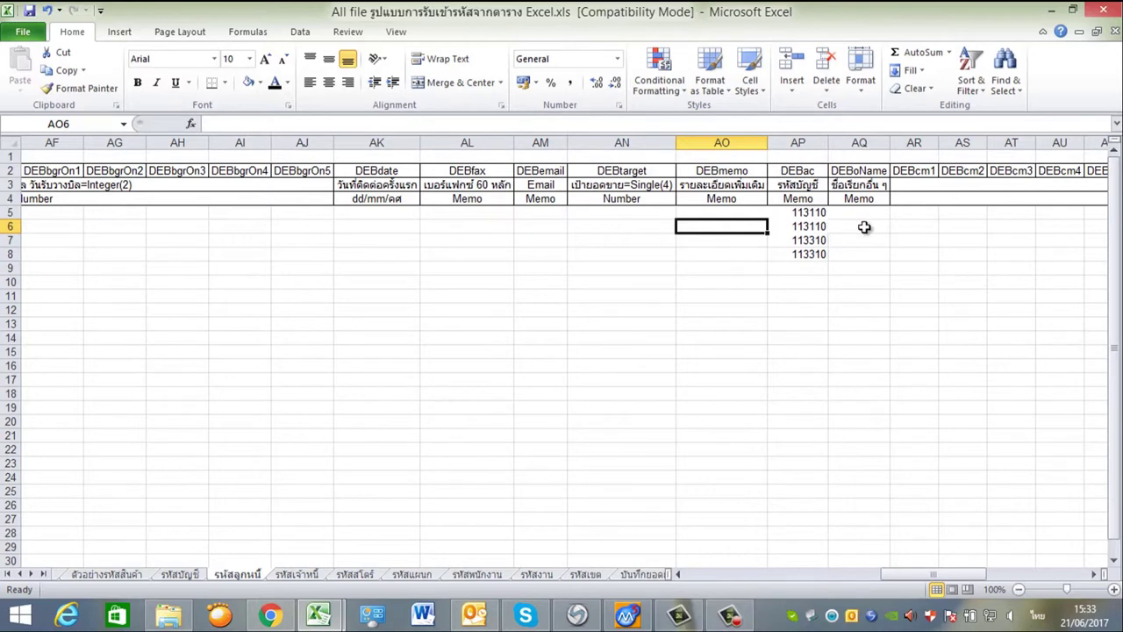
click(860, 214)
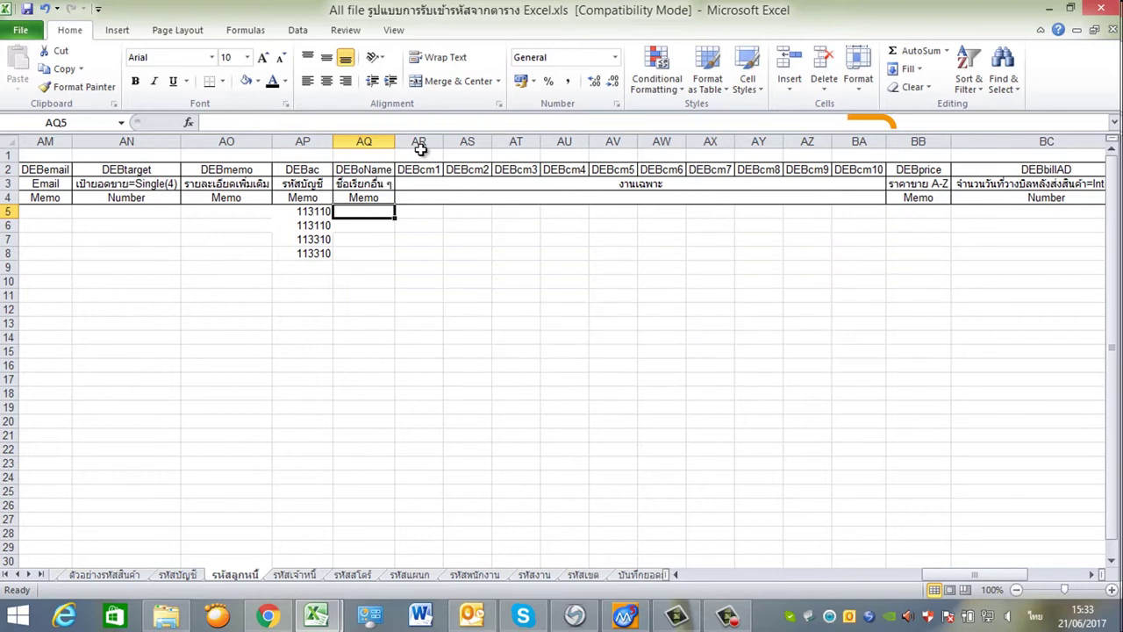
Scroll right to column BD and select the cell under the DEBsalesP header
scroll(671, 165, right, 3)
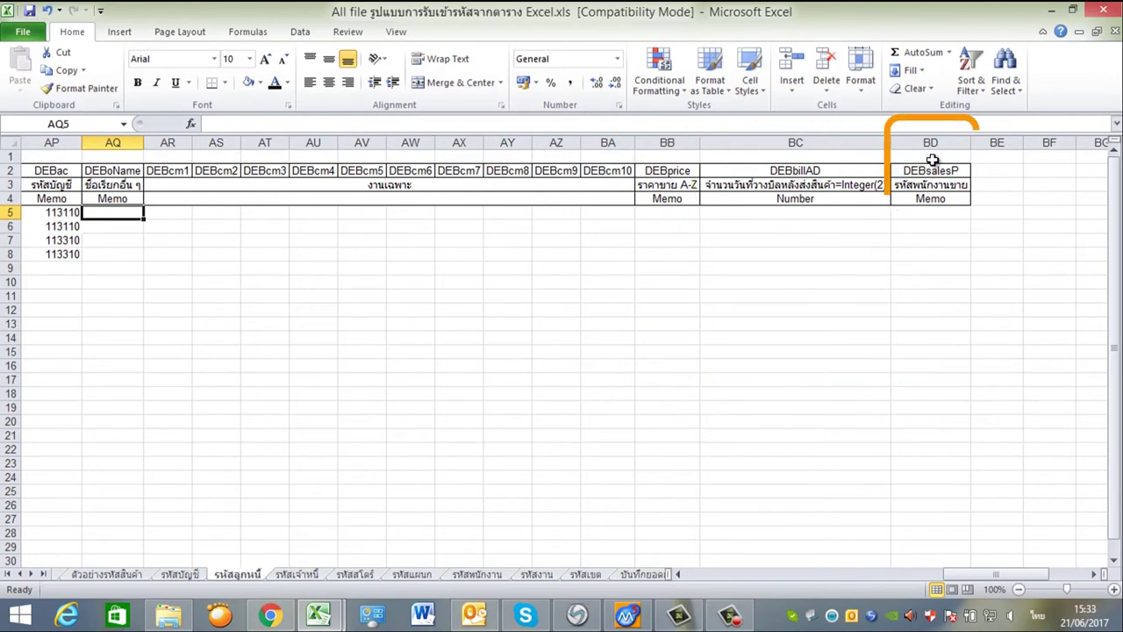
click(933, 222)
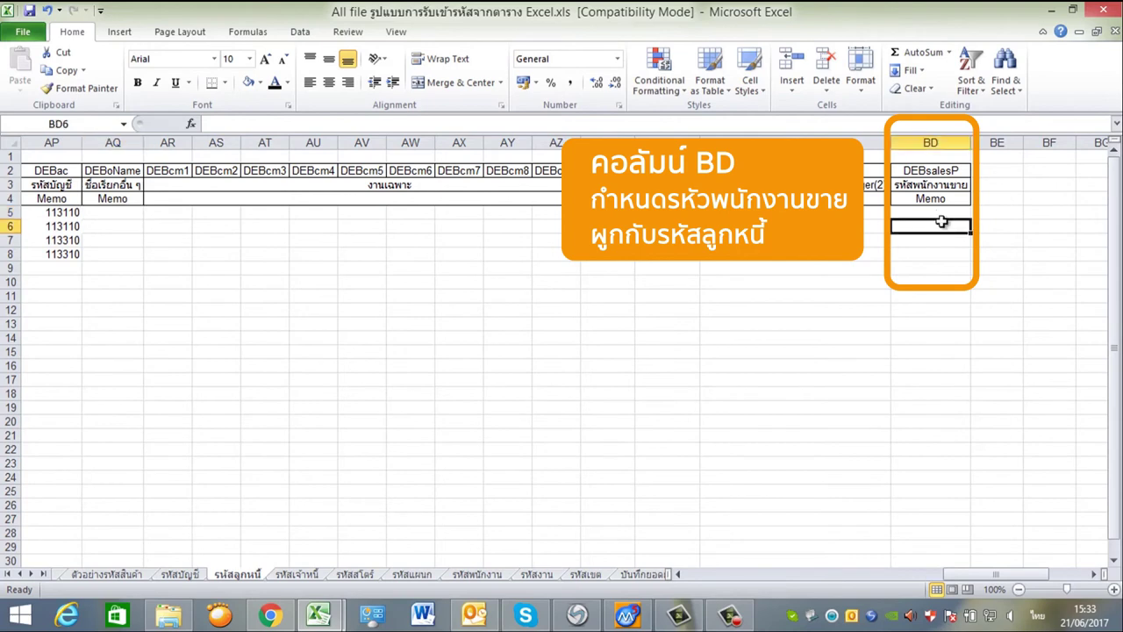
drag(996, 571, 996, 571)
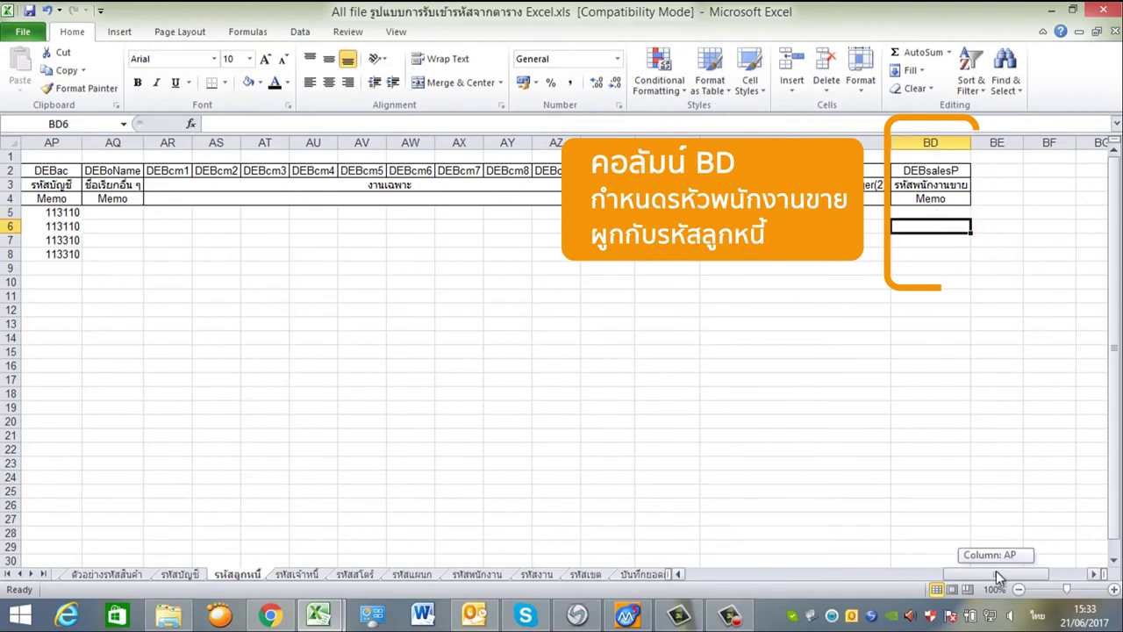